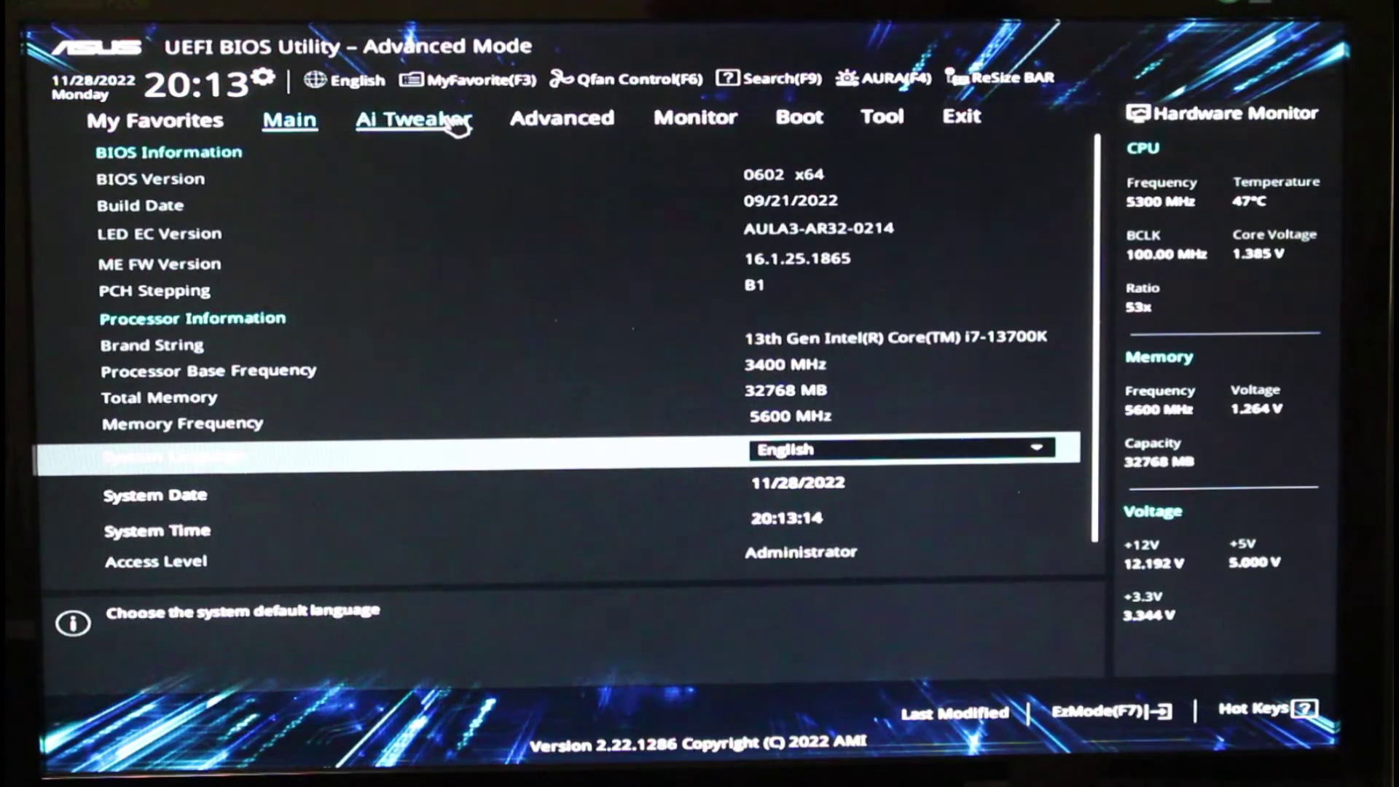
# In Ai Tweaker, select the XMP I DDR5-5600 profile row to reach the DRAM voltage settings.
pyautogui.click(458, 124)
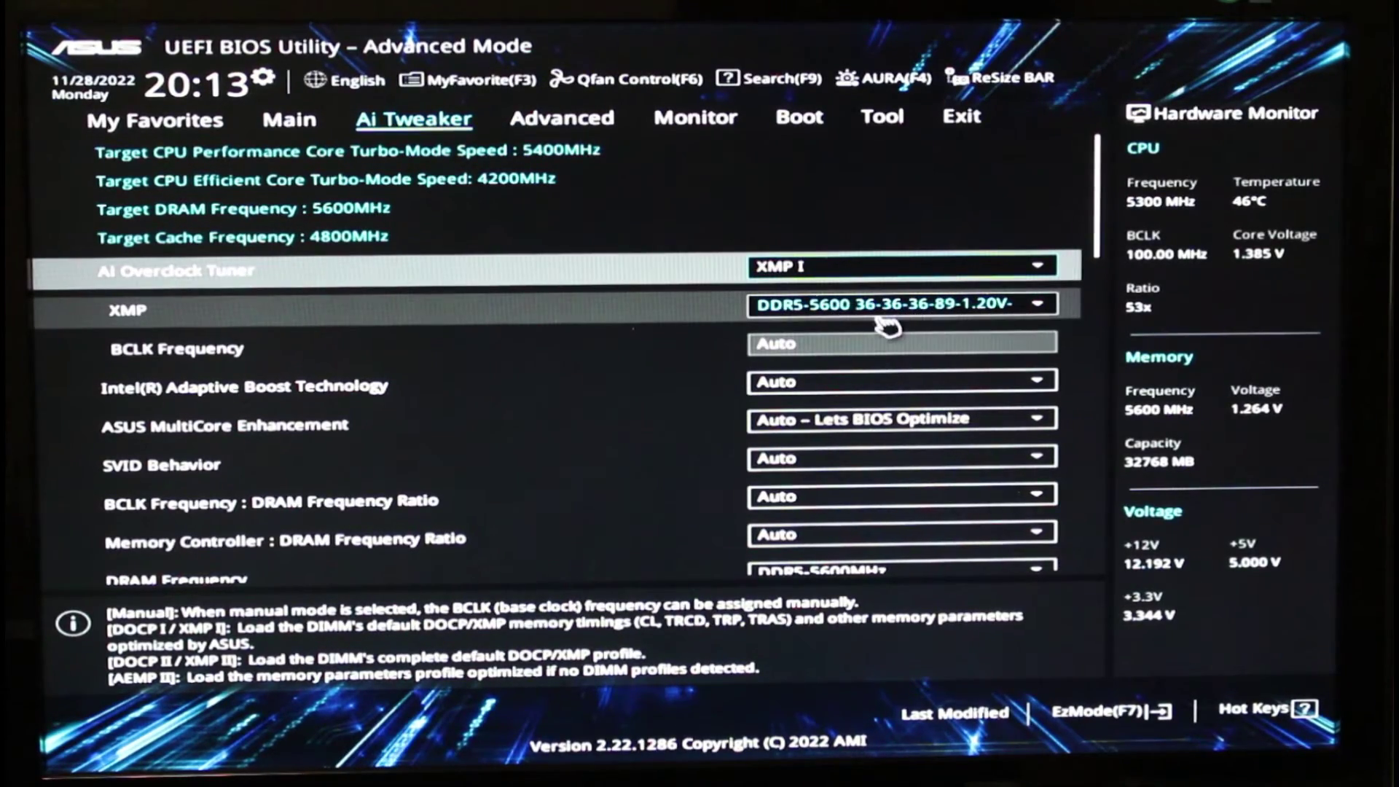
pyautogui.click(1000, 304)
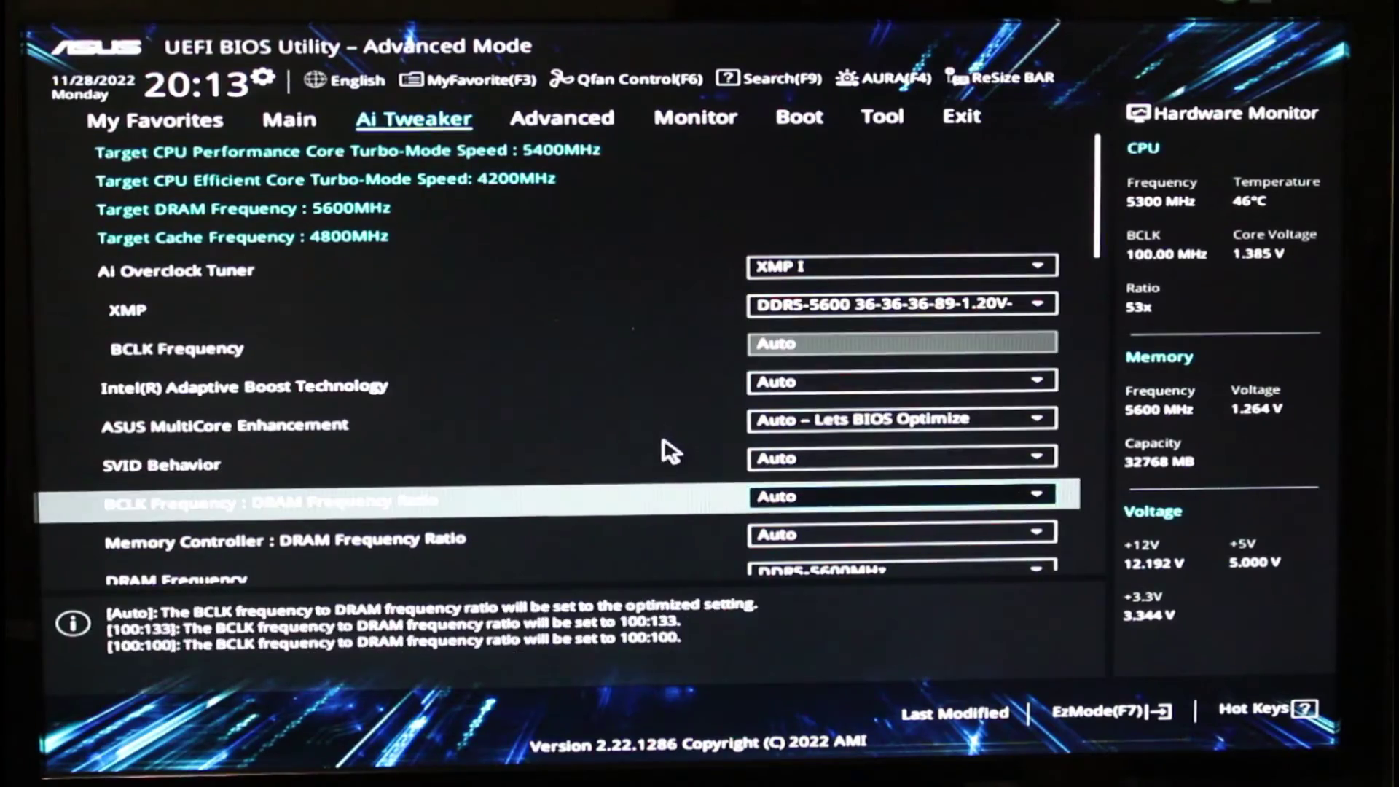
pyautogui.scroll(-1, 666, 449)
pyautogui.scroll(-1, 661, 449)
pyautogui.scroll(-2, 766, 416)
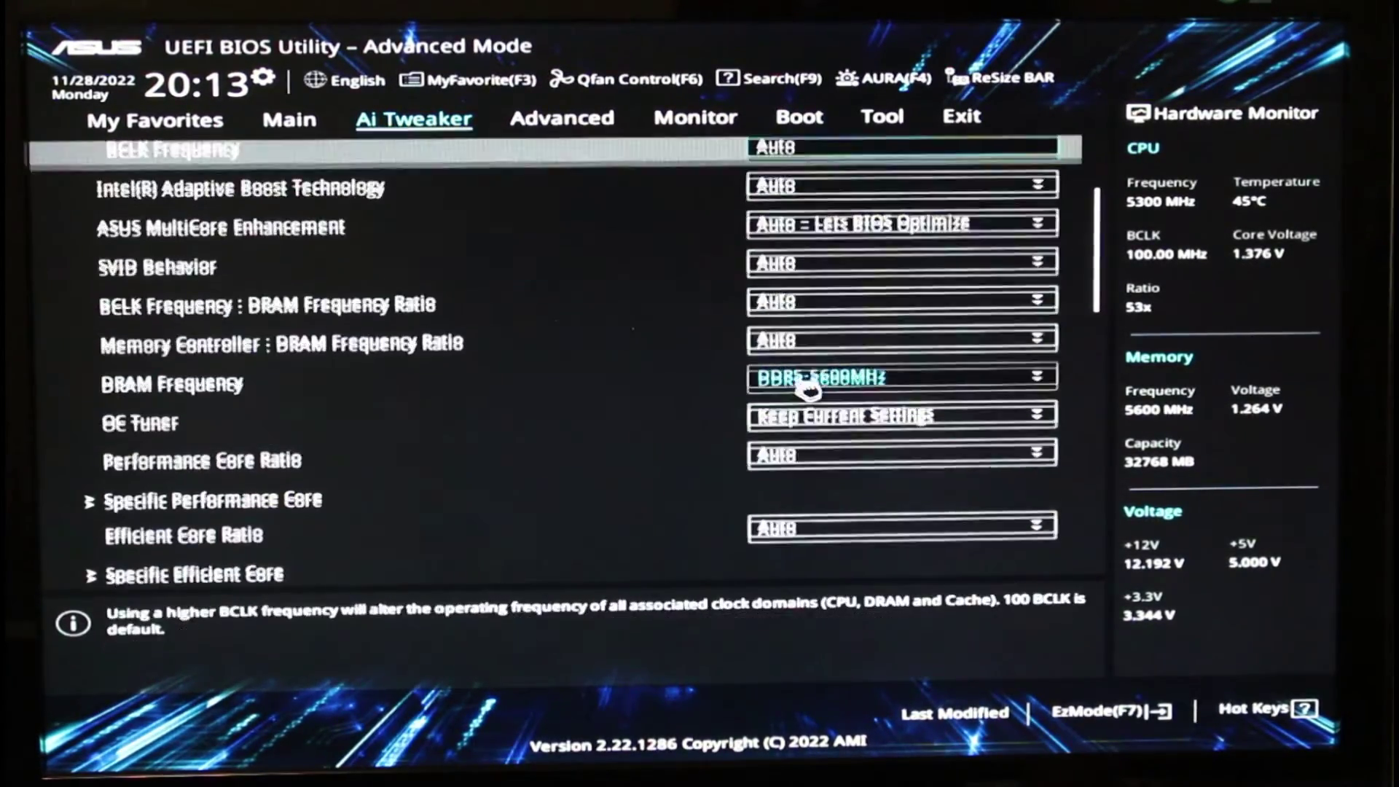
pyautogui.scroll(2, 807, 390)
pyautogui.scroll(2, 810, 373)
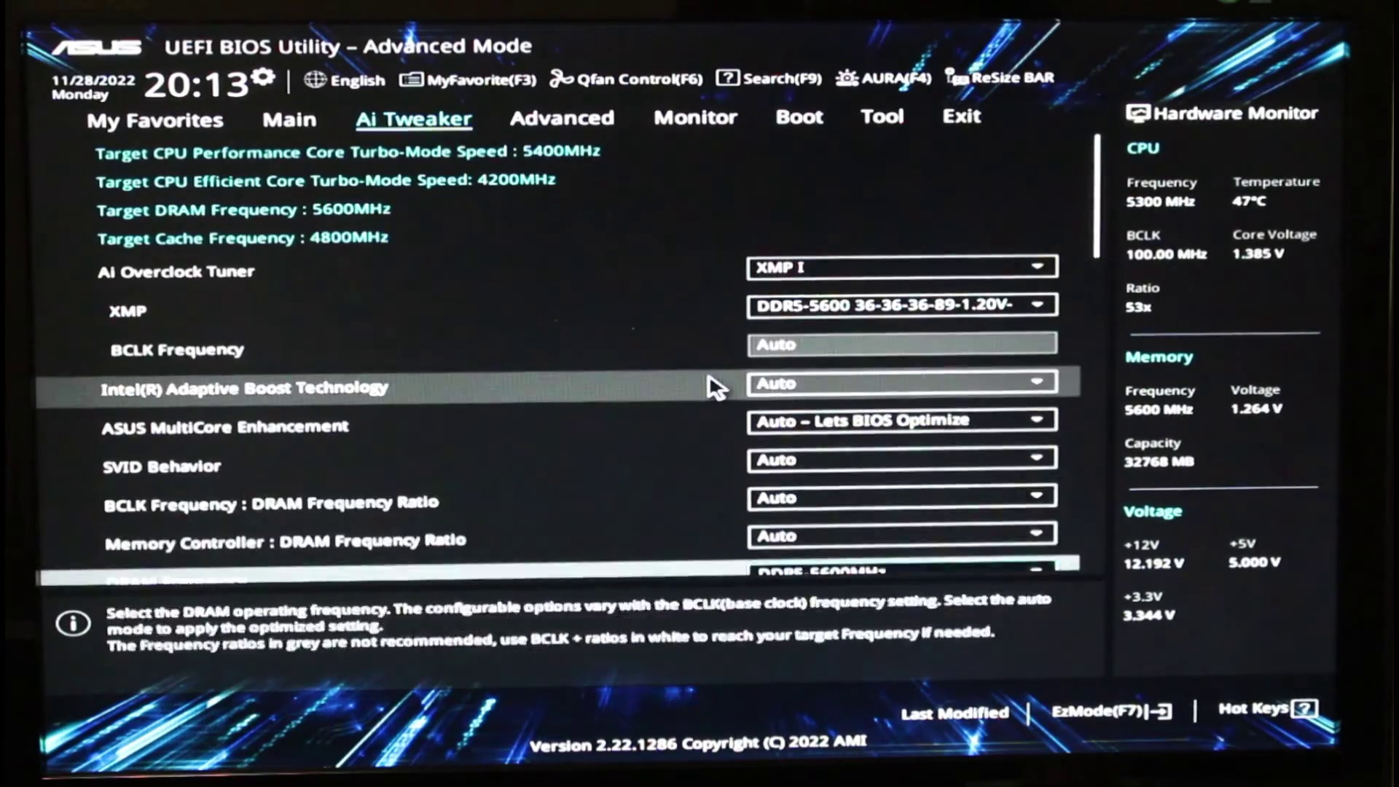
pyautogui.scroll(-3, 700, 393)
pyautogui.scroll(-3, 634, 405)
pyautogui.scroll(-2, 503, 426)
pyautogui.scroll(-2, 438, 432)
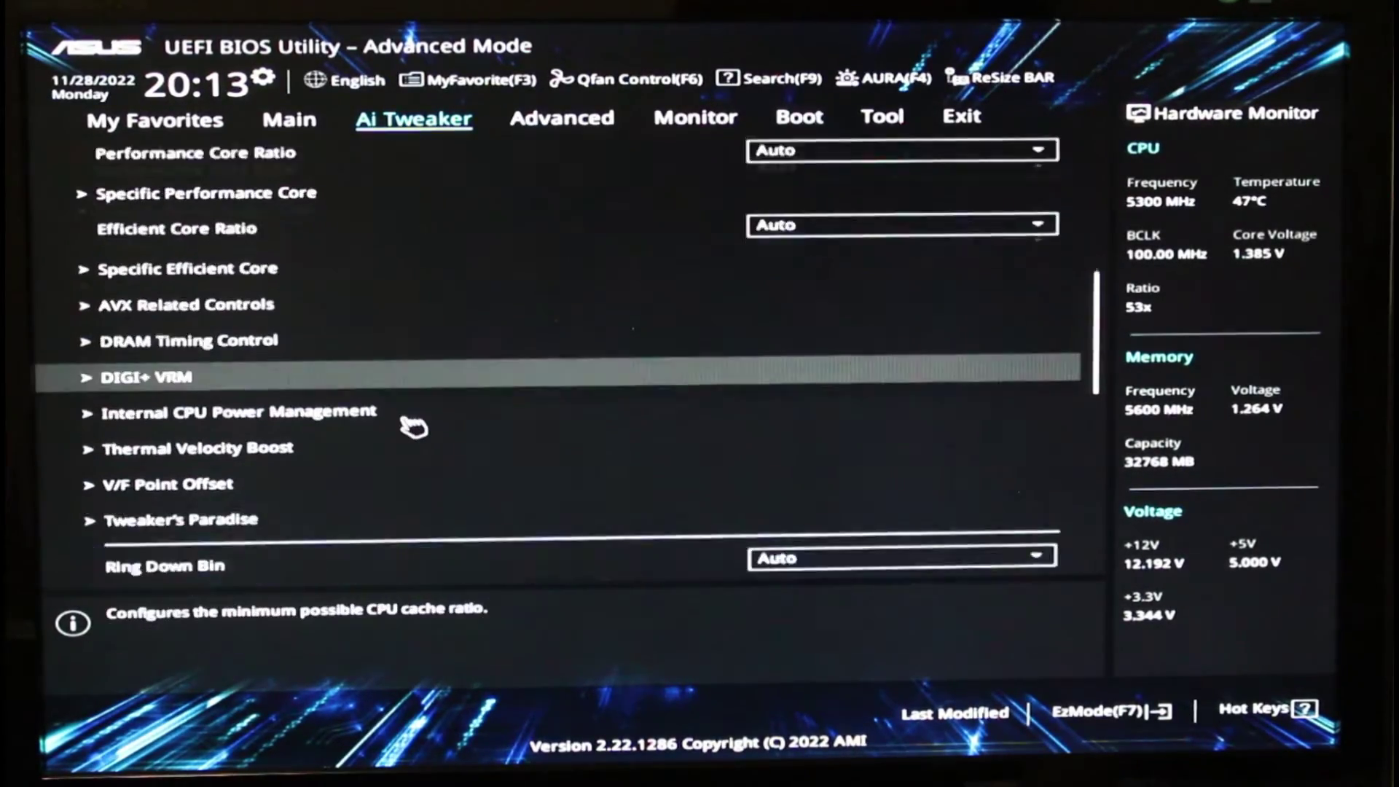
pyautogui.scroll(-1, 407, 422)
pyautogui.scroll(-2, 329, 322)
pyautogui.scroll(-2, 350, 339)
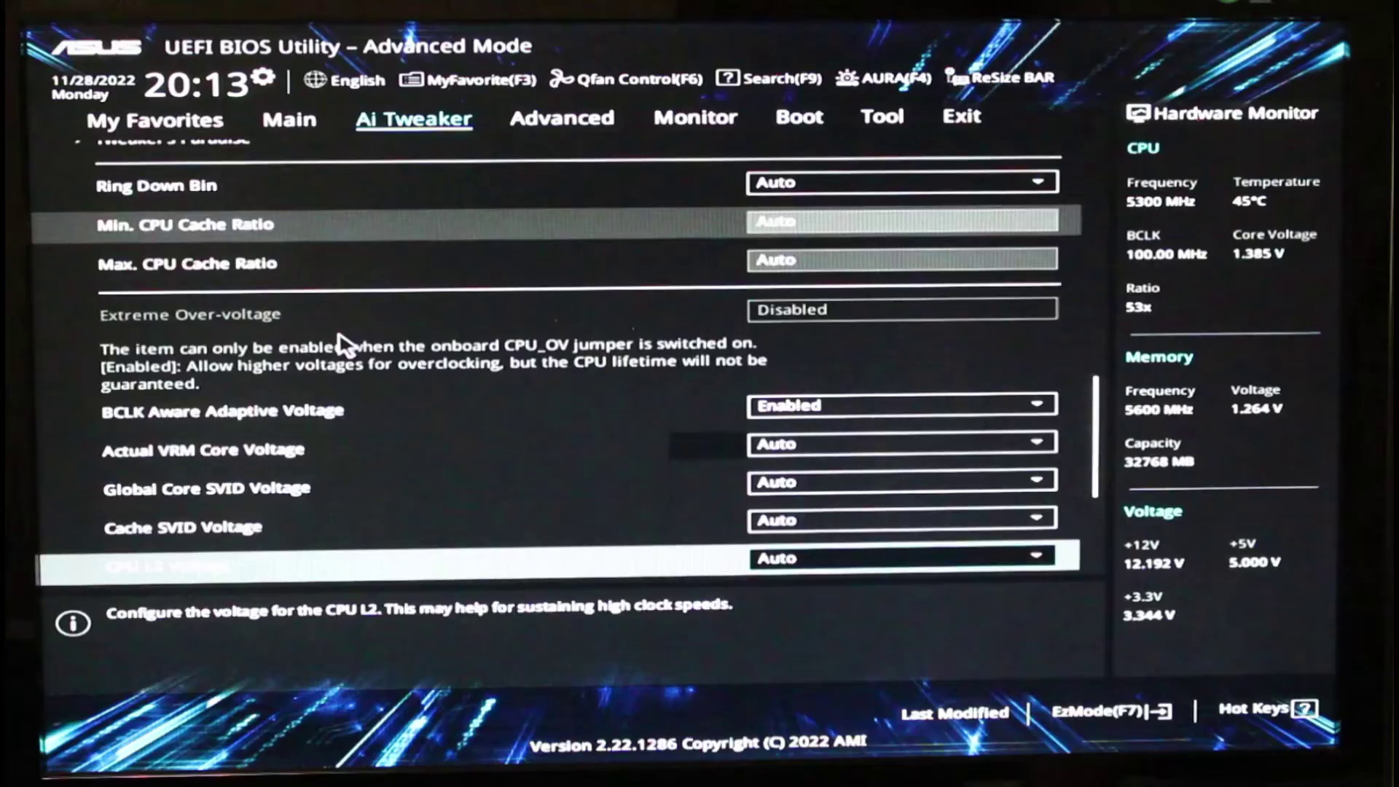
pyautogui.scroll(-1, 340, 331)
pyautogui.scroll(-1, 310, 413)
pyautogui.scroll(-2, 291, 447)
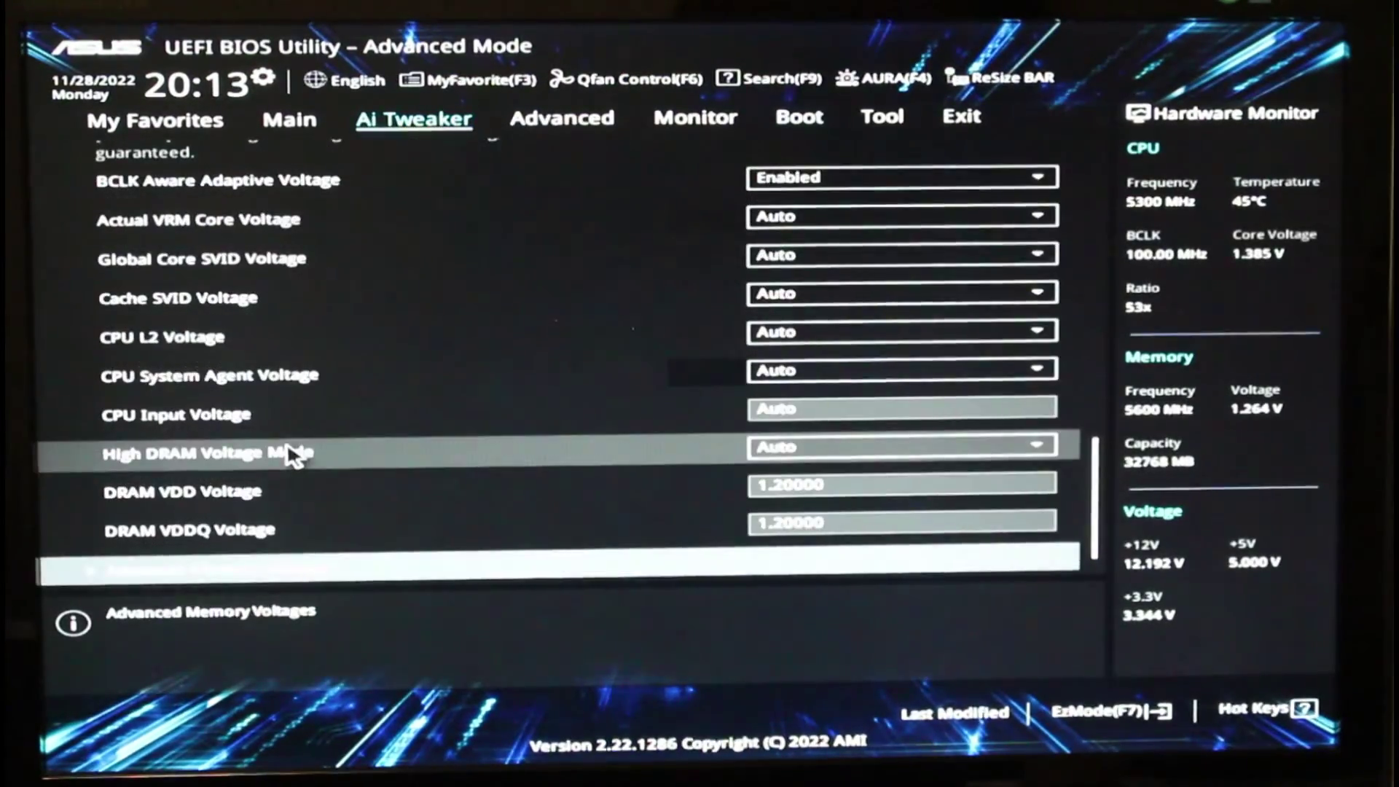
pyautogui.scroll(-1, 291, 448)
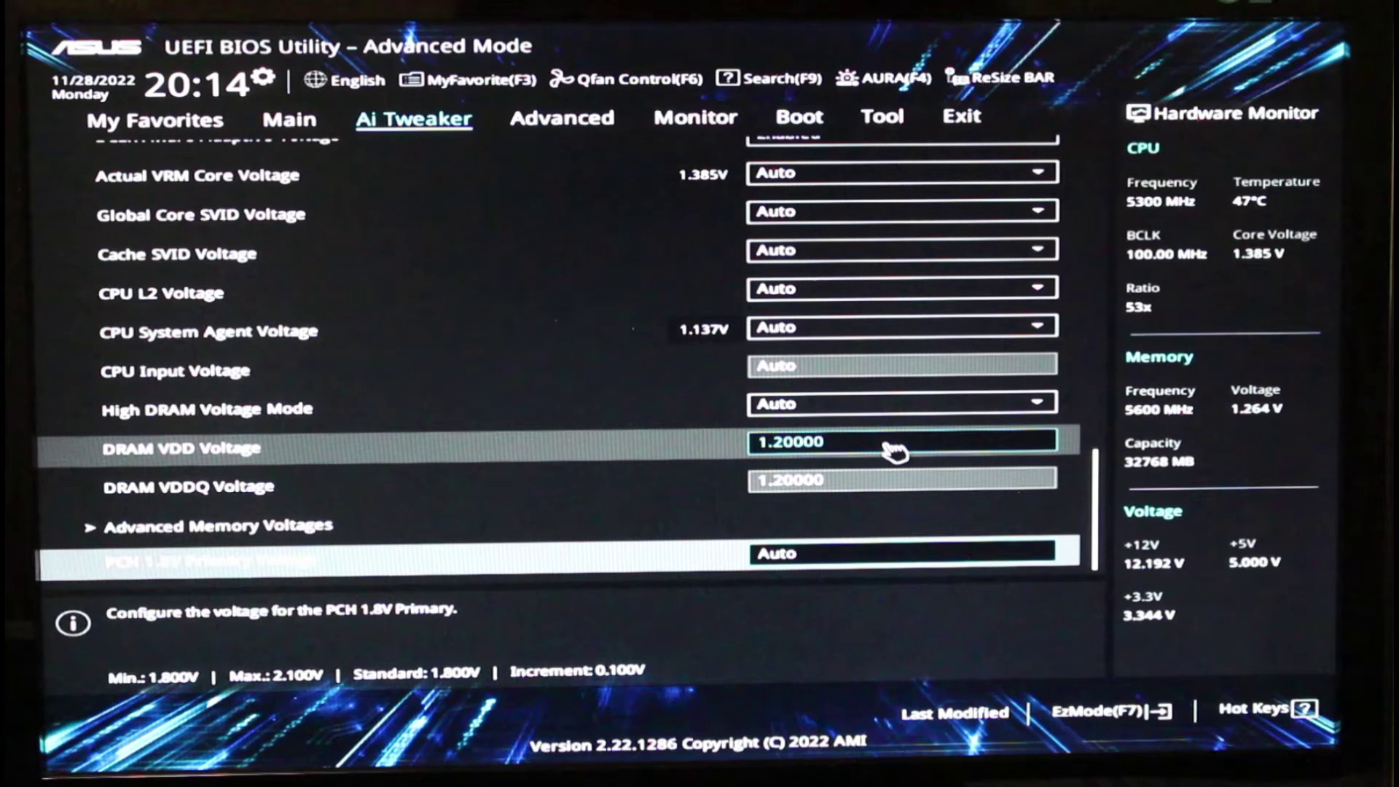
pyautogui.click(766, 449)
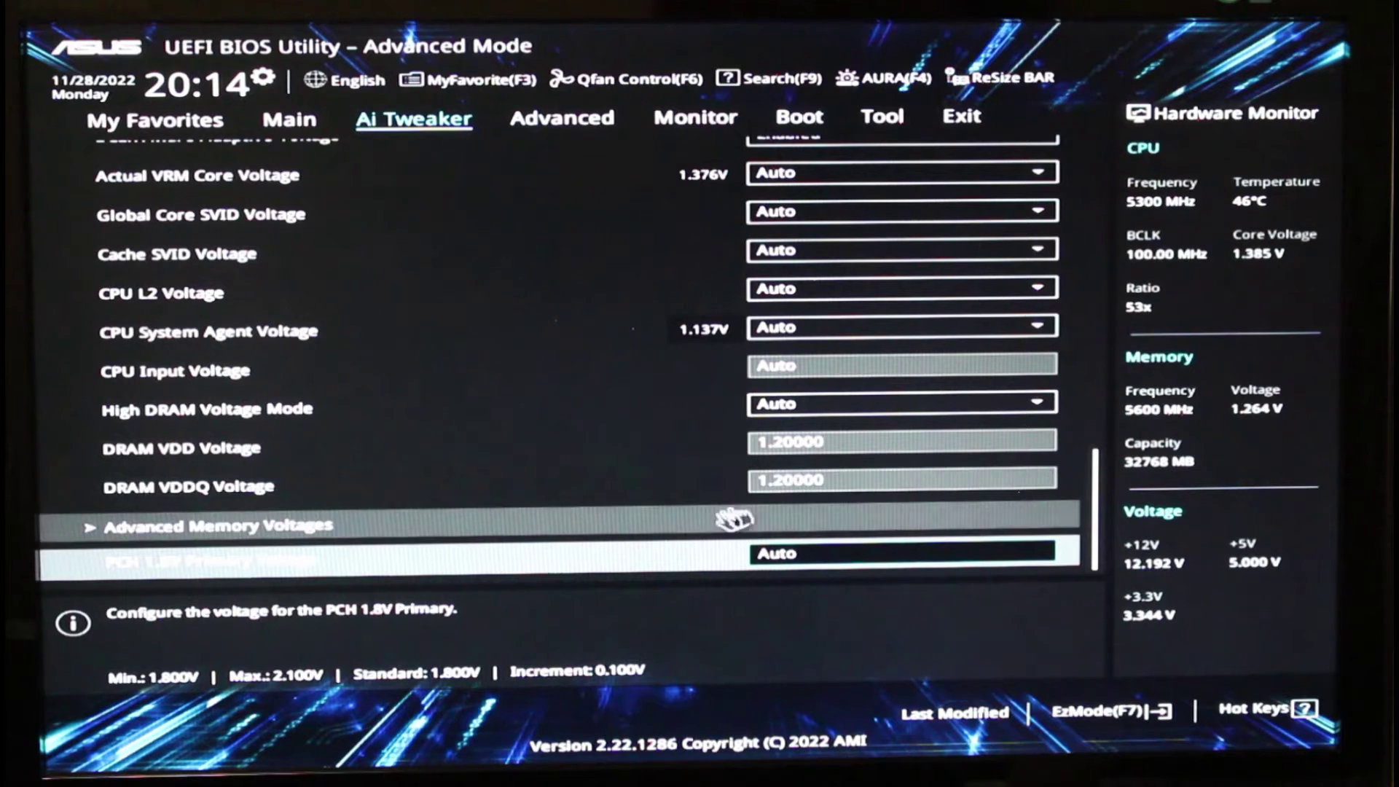
# Open Advanced Memory Voltages and move down to DRAM VDD Voltage and PMIC Voltages.
pyautogui.click(224, 533)
pyautogui.press('Down')
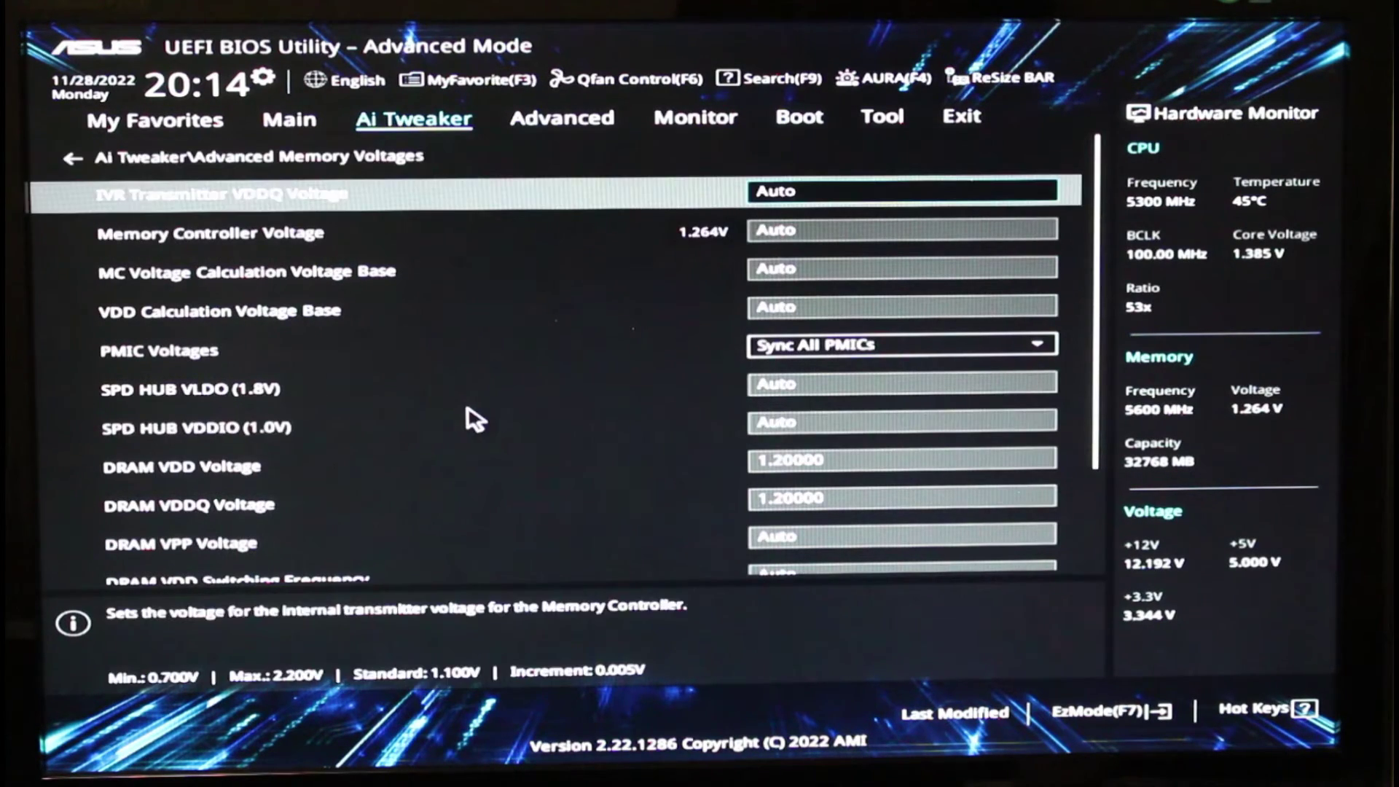
pyautogui.press('Down')
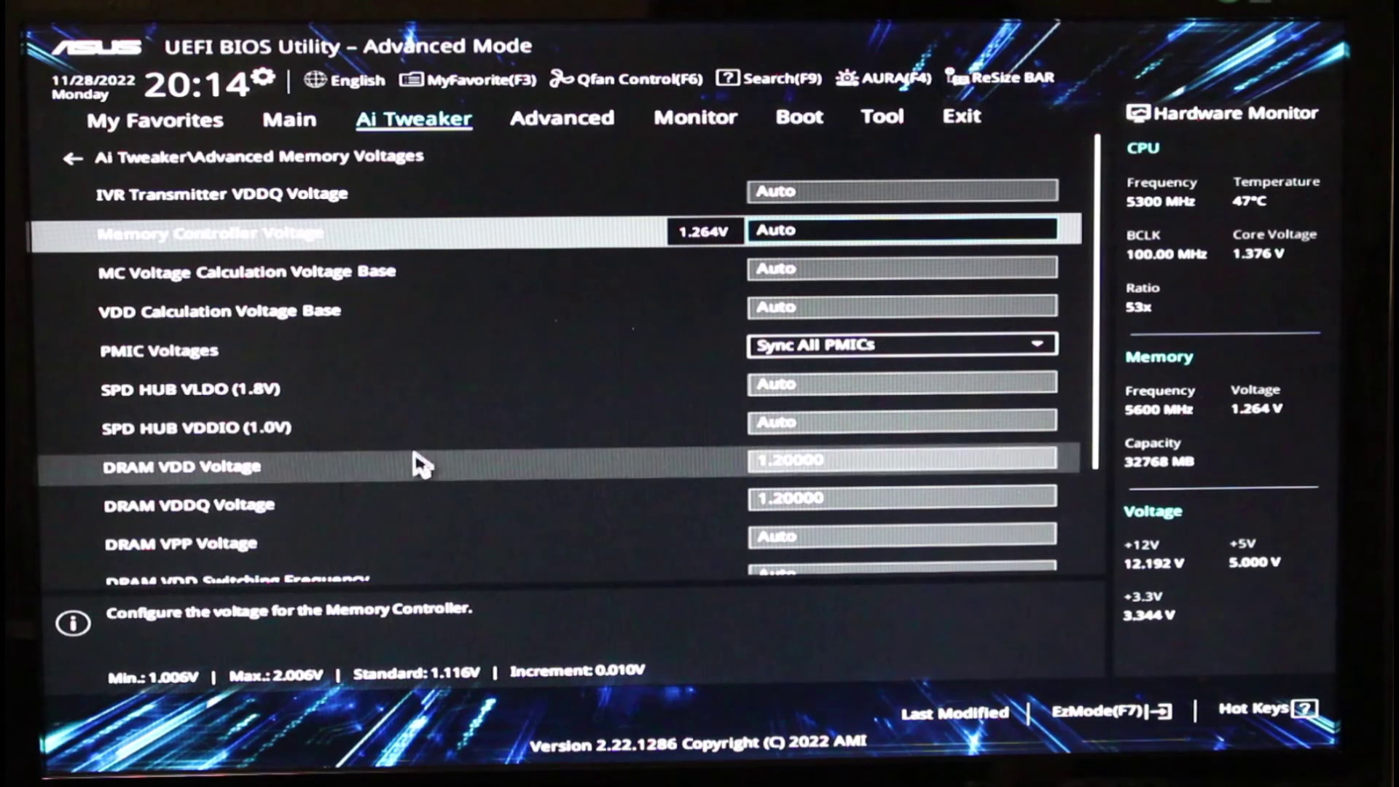
pyautogui.click(318, 468)
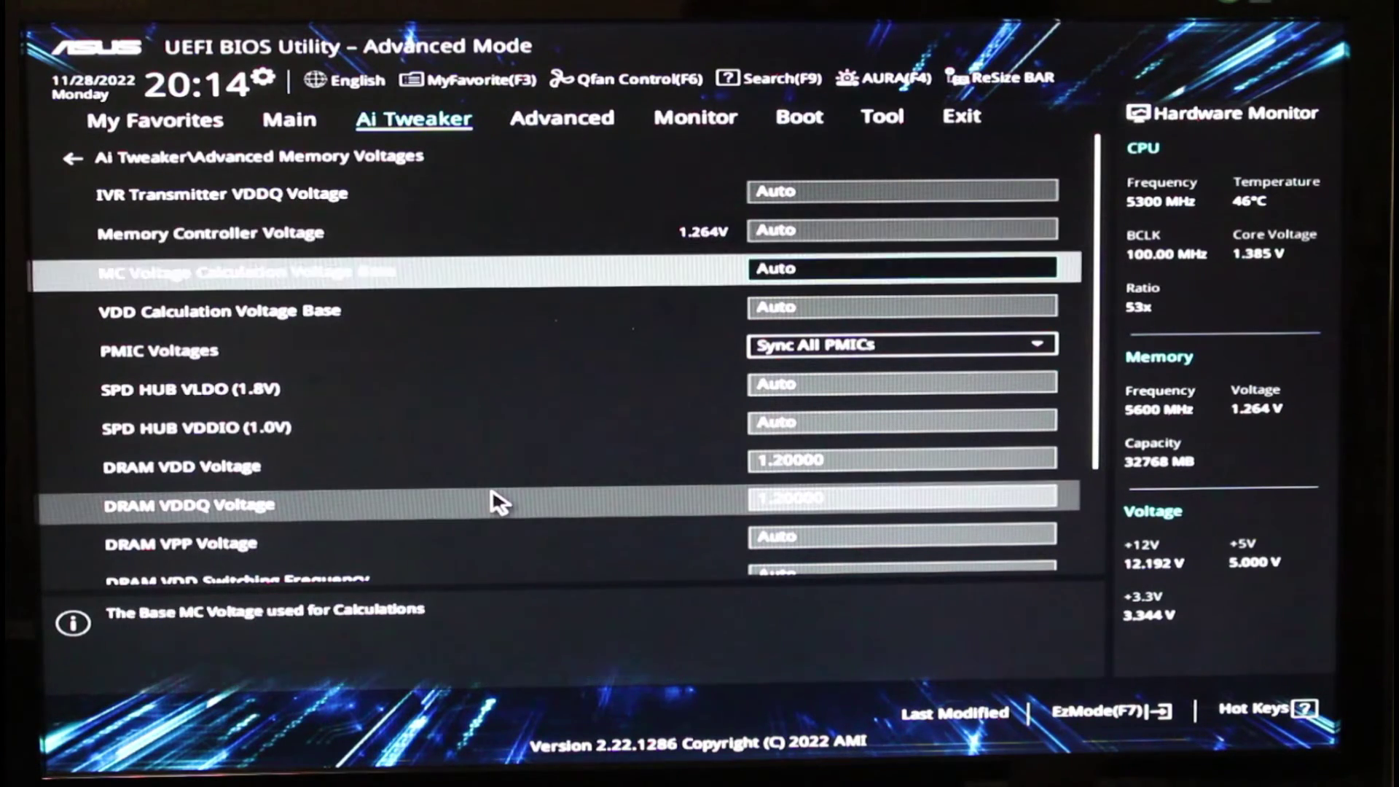
pyautogui.scroll(-4, 492, 503)
pyautogui.scroll(-2, 498, 508)
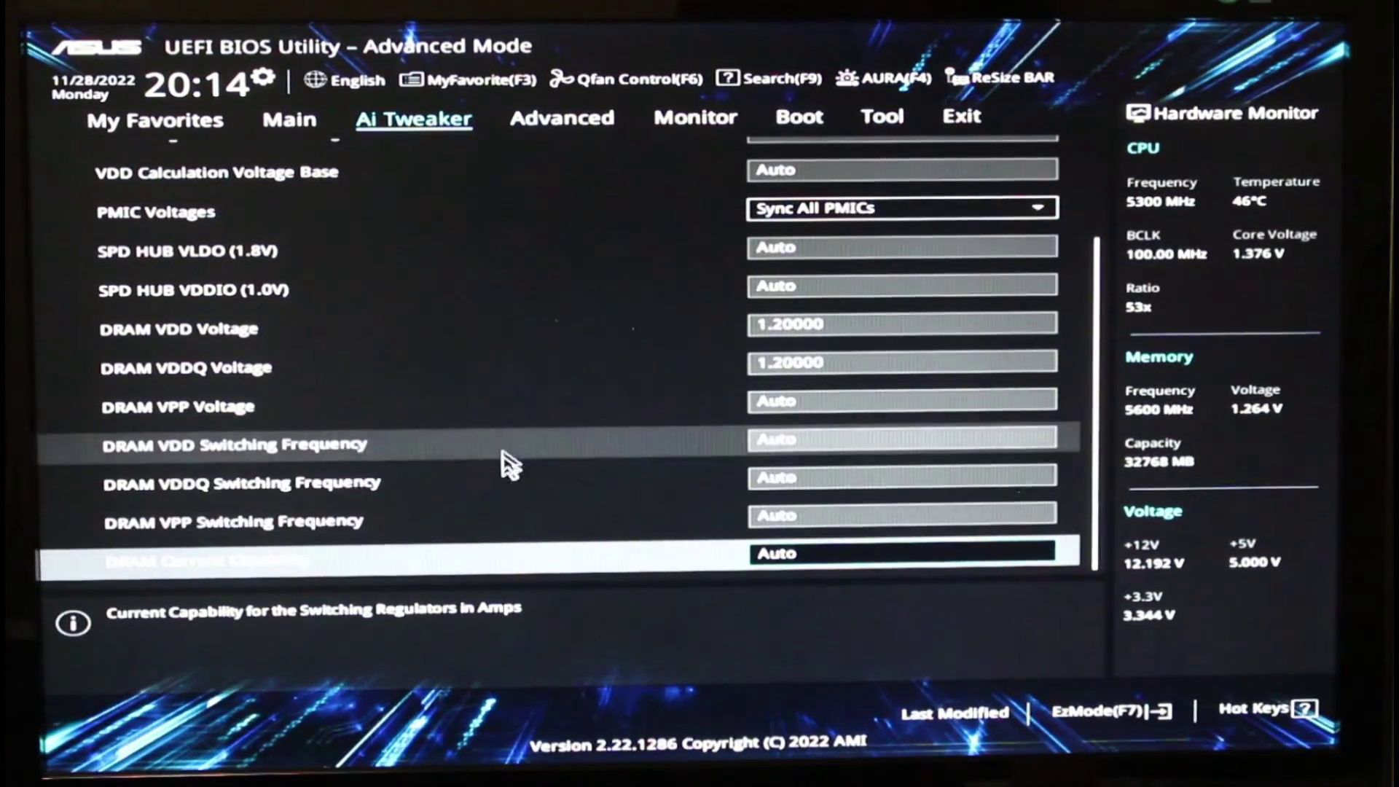
pyautogui.scroll(3, 442, 449)
pyautogui.scroll(4, 448, 444)
pyautogui.scroll(2, 427, 406)
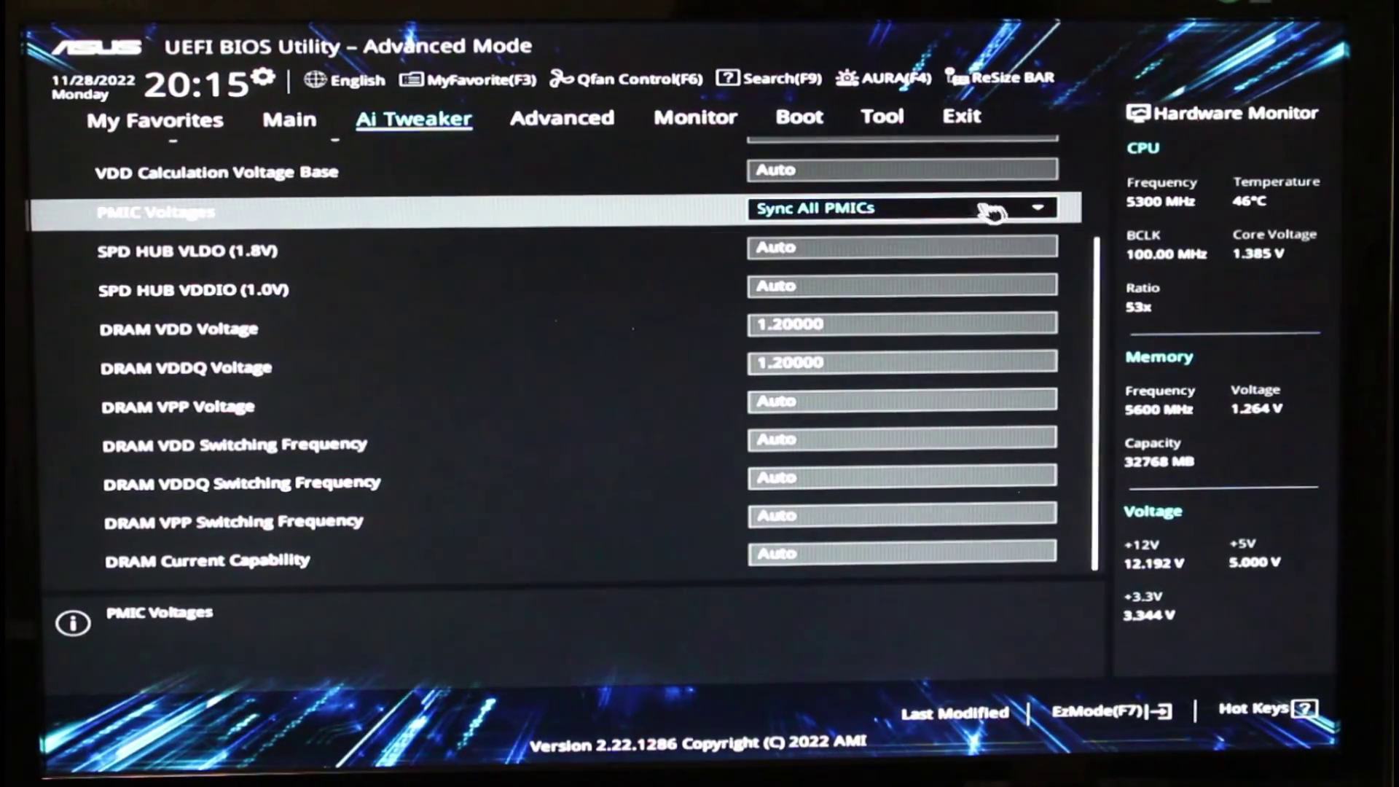
pyautogui.click(1034, 211)
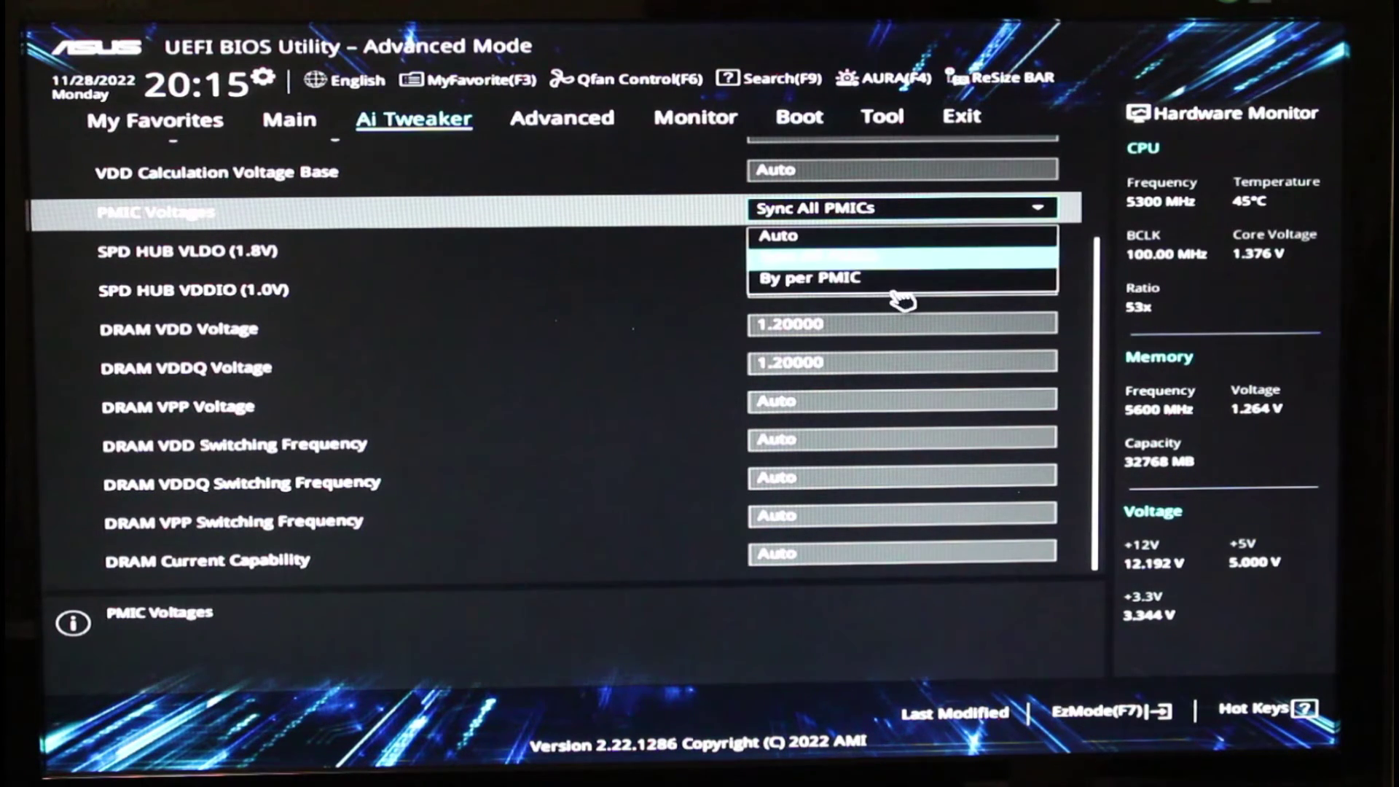
pyautogui.click(547, 206)
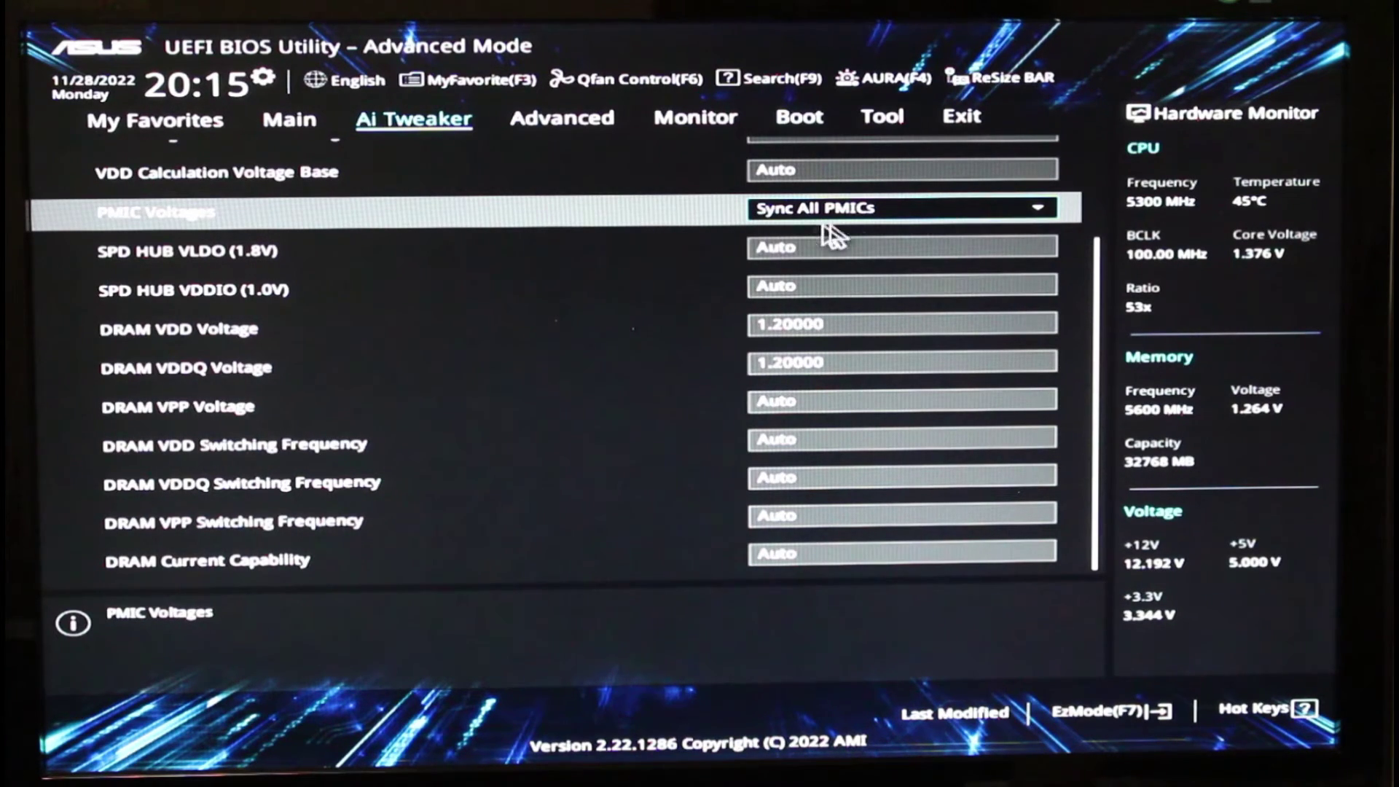
pyautogui.click(909, 209)
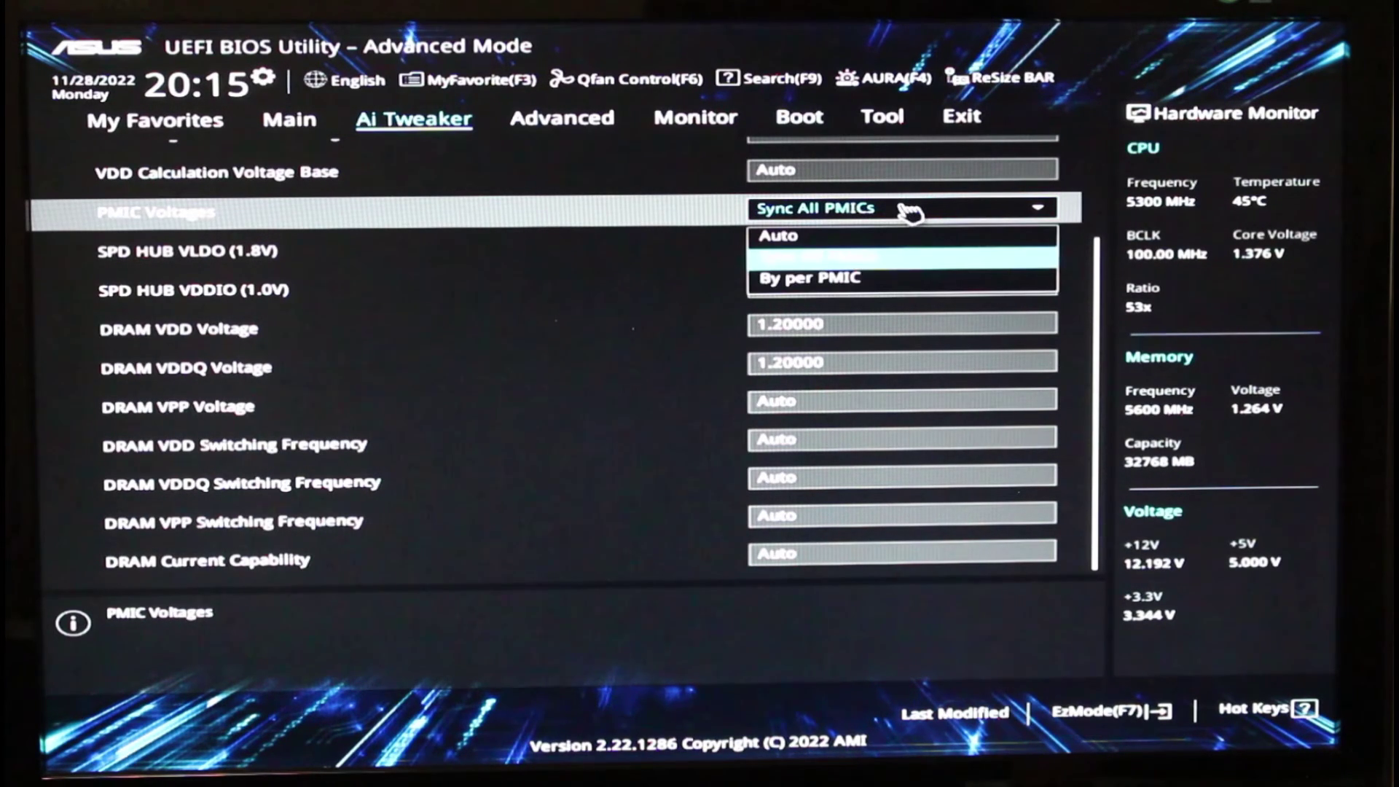
pyautogui.click(611, 216)
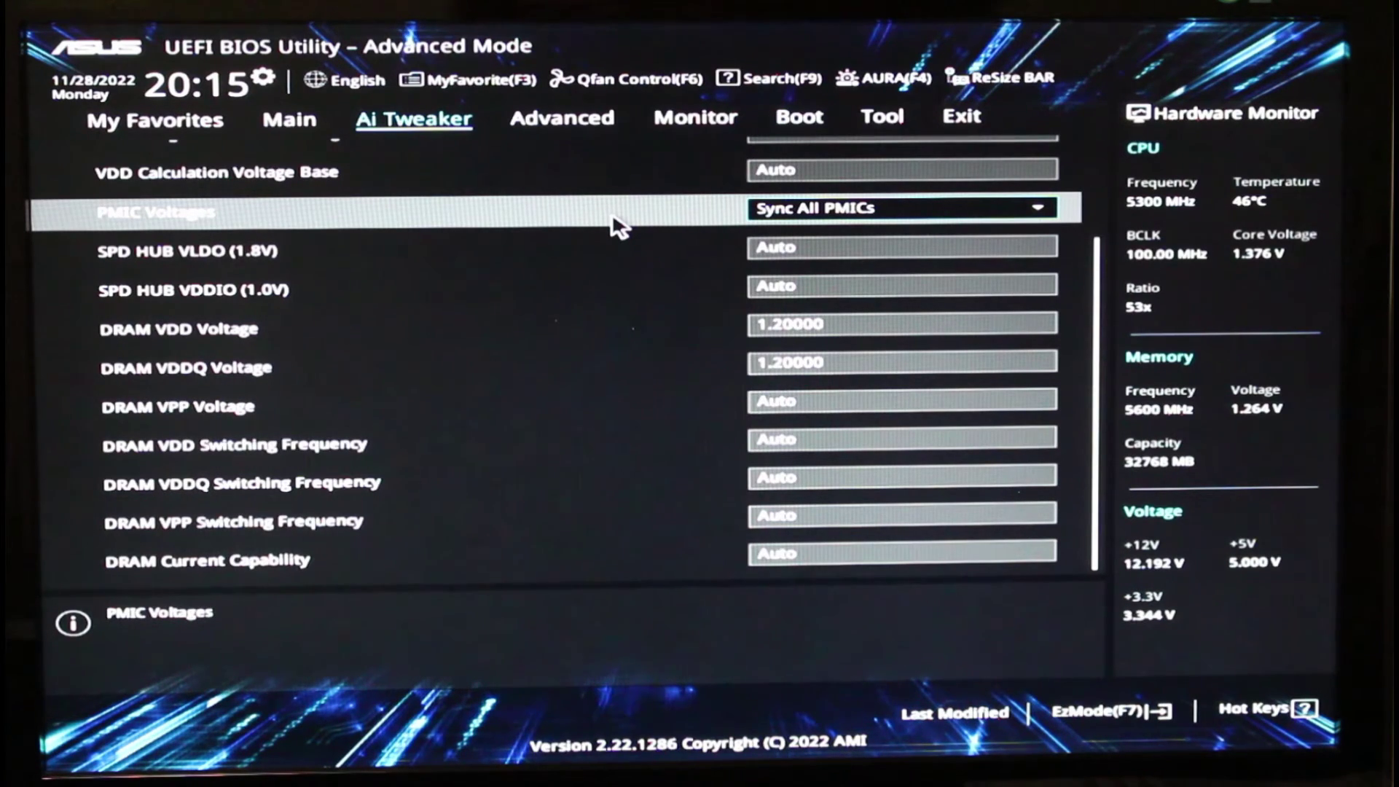